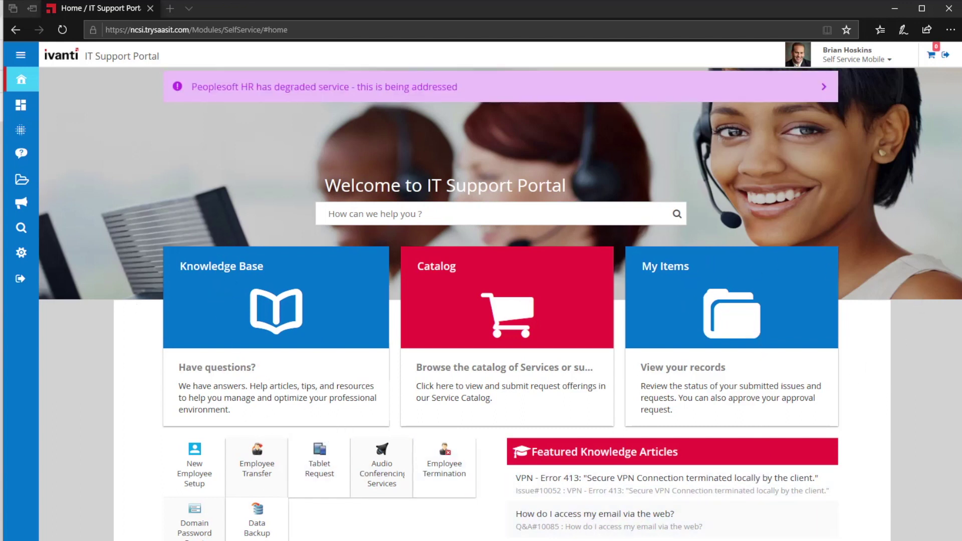
# Open the Service Catalog from the portal's left sidebar
pyautogui.click(22, 104)
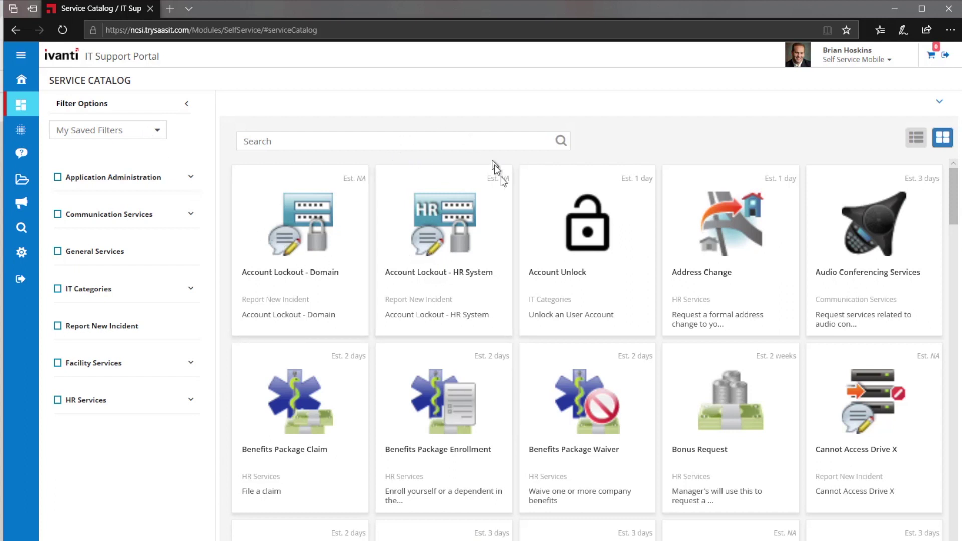
# Filter the catalog to show only Report New Incident offerings
pyautogui.click(57, 326)
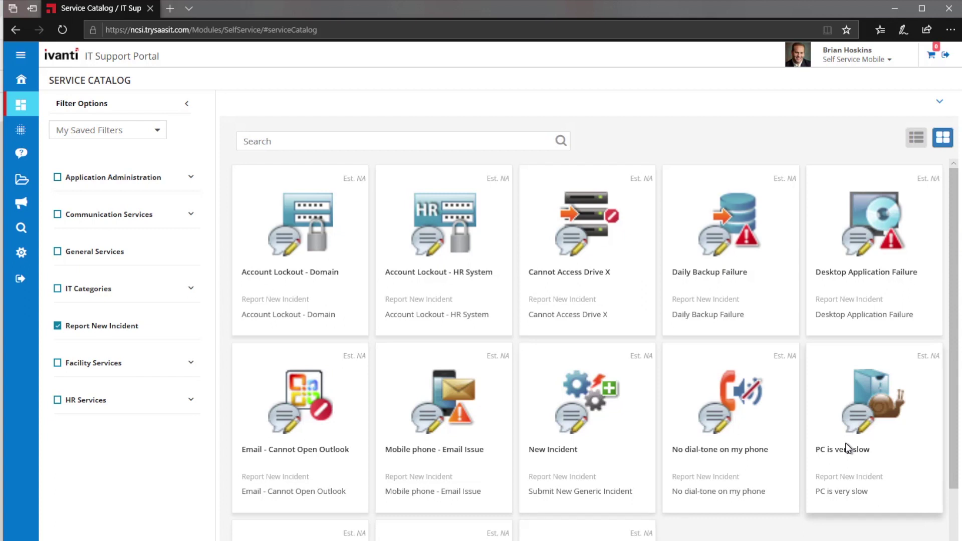
# Request the 'PC is very slow' offering and save it as a Medium-urgency incident
pyautogui.click(869, 419)
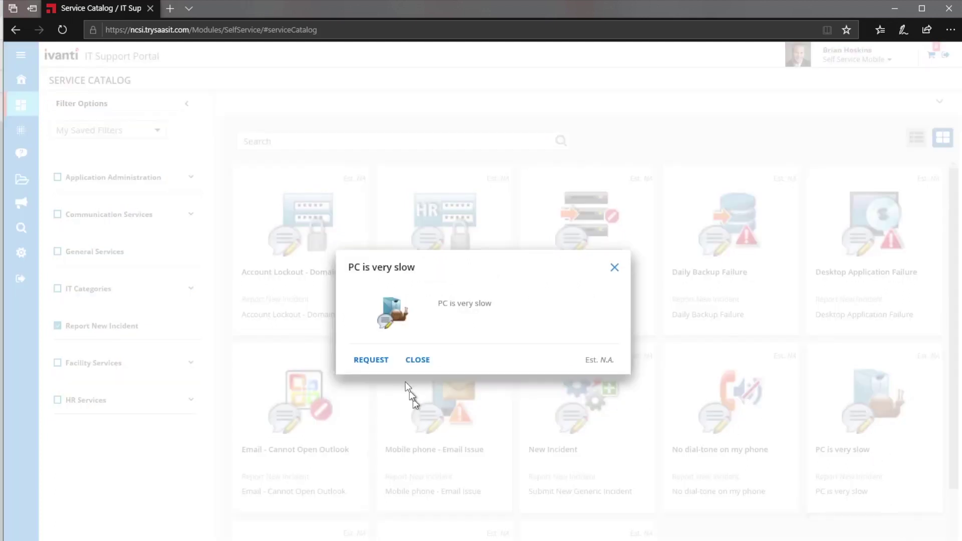
pyautogui.click(371, 361)
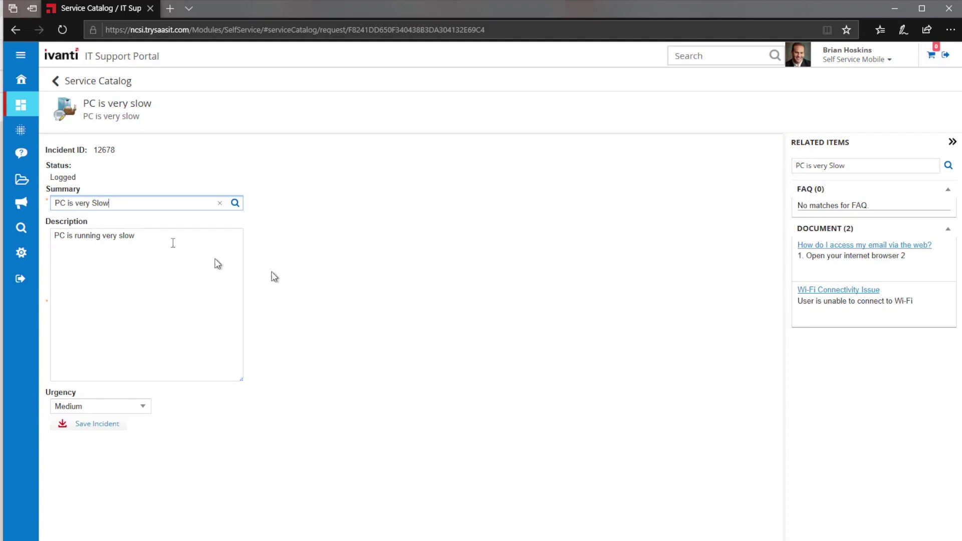
pyautogui.click(92, 426)
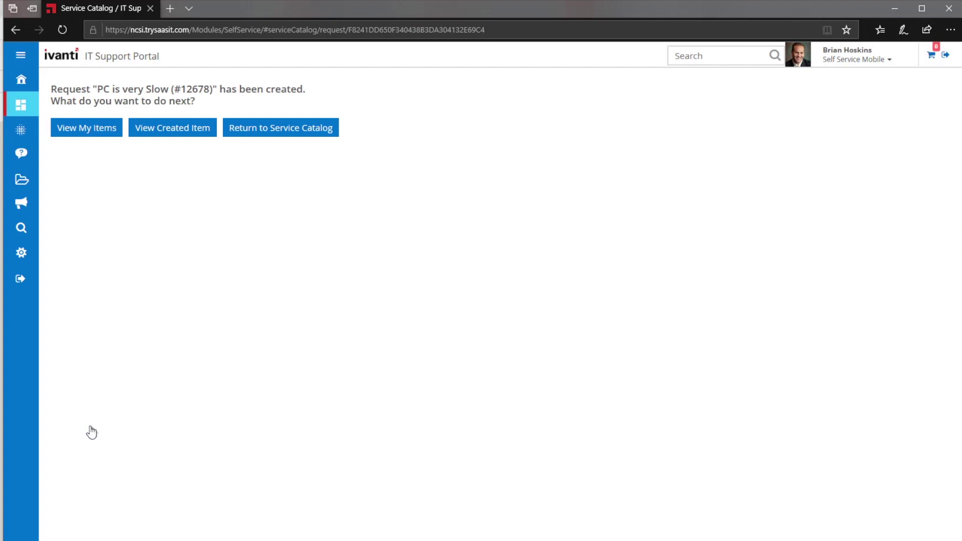
# Open incident #12678 from My Items and attach 5e8b5ab6ddb2d.image.jpg from Downloads
pyautogui.click(84, 133)
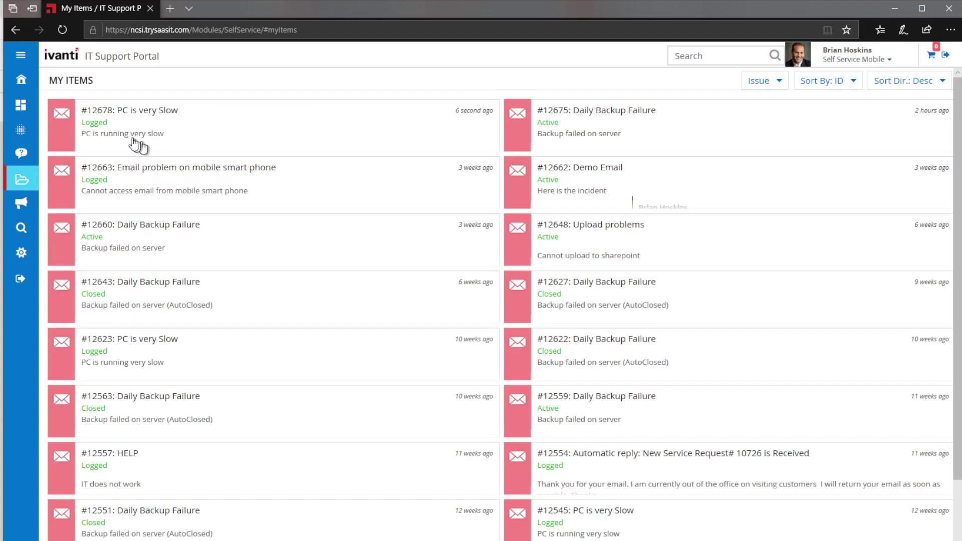
pyautogui.click(145, 124)
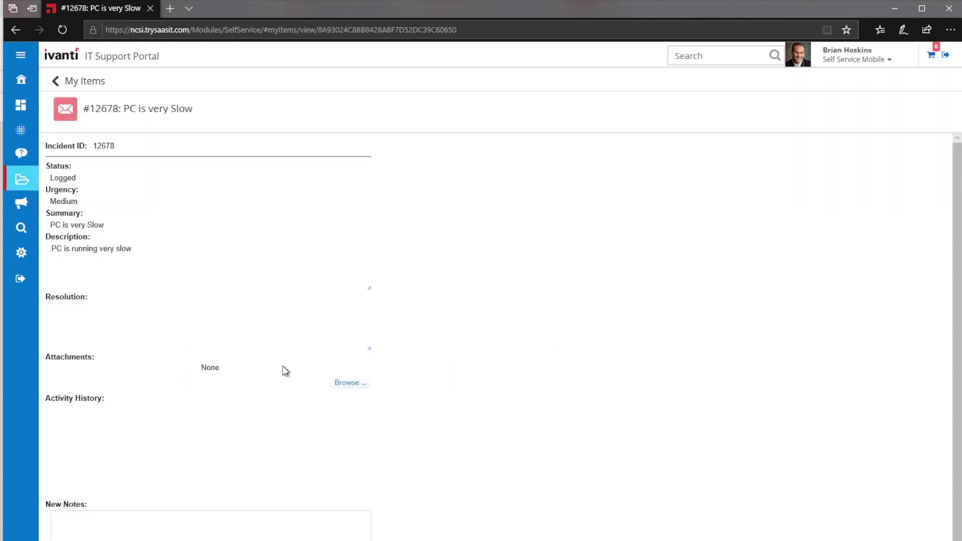
pyautogui.click(349, 386)
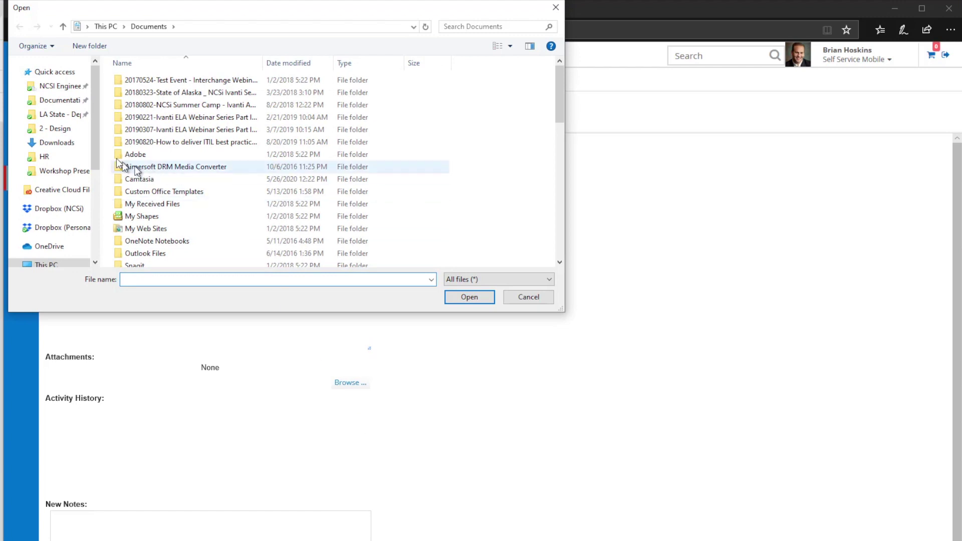
pyautogui.scroll(-2, 62, 205)
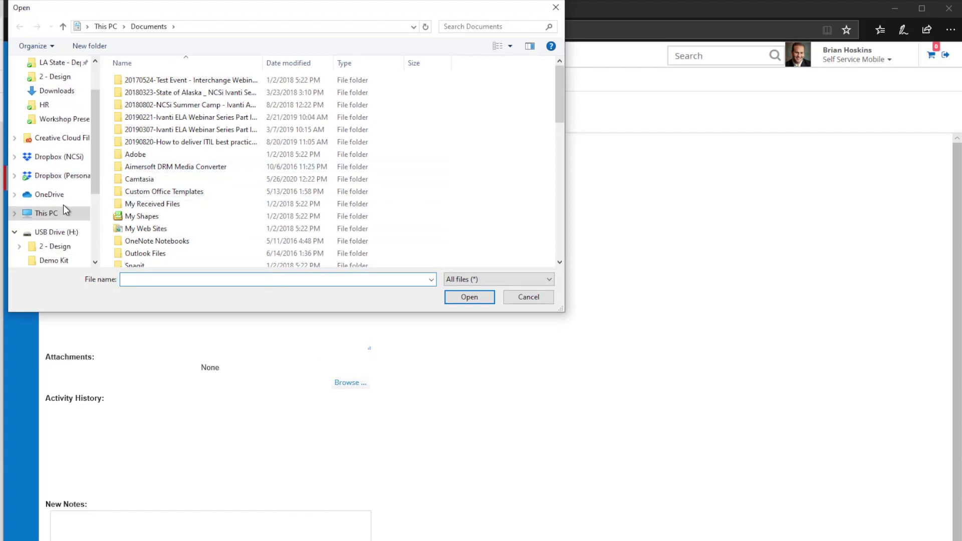
pyautogui.scroll(2, 60, 201)
pyautogui.click(57, 144)
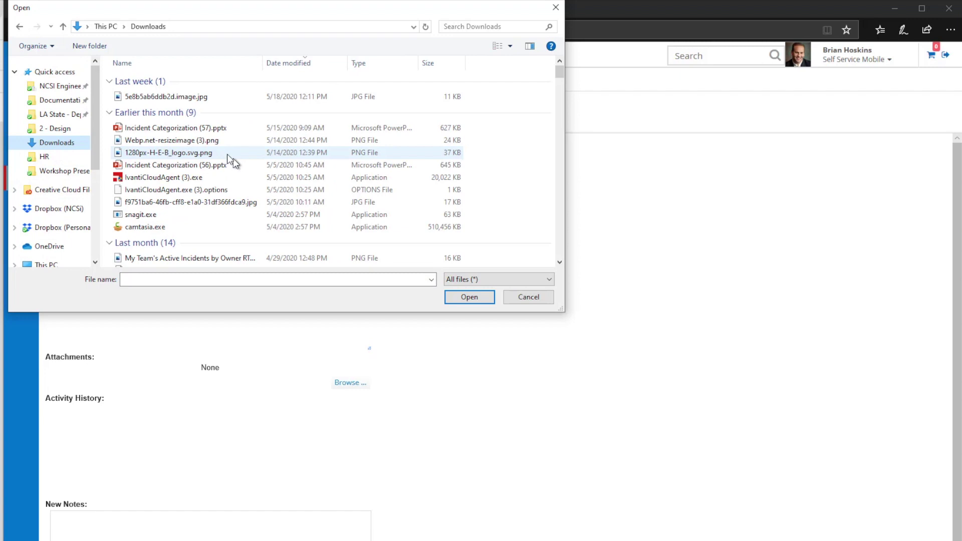
pyautogui.click(173, 94)
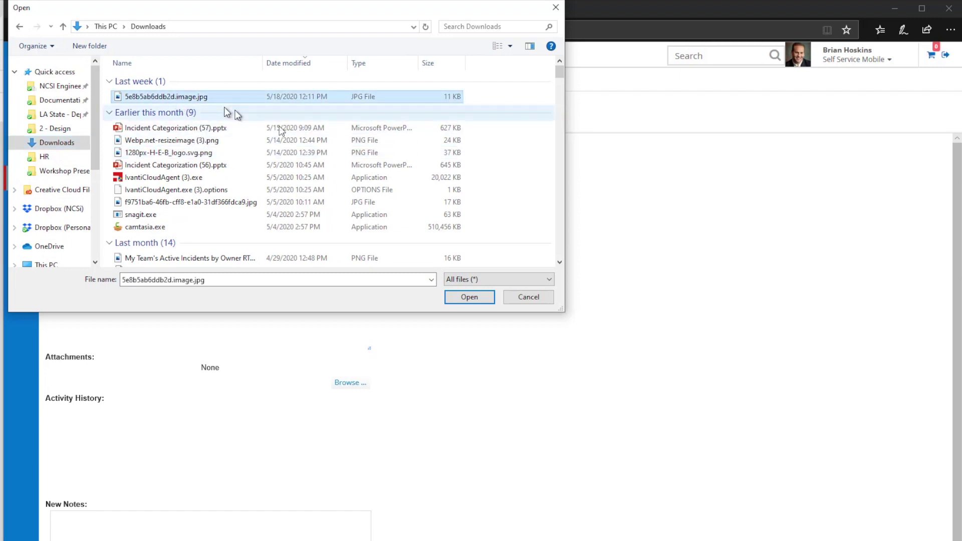
pyautogui.click(469, 298)
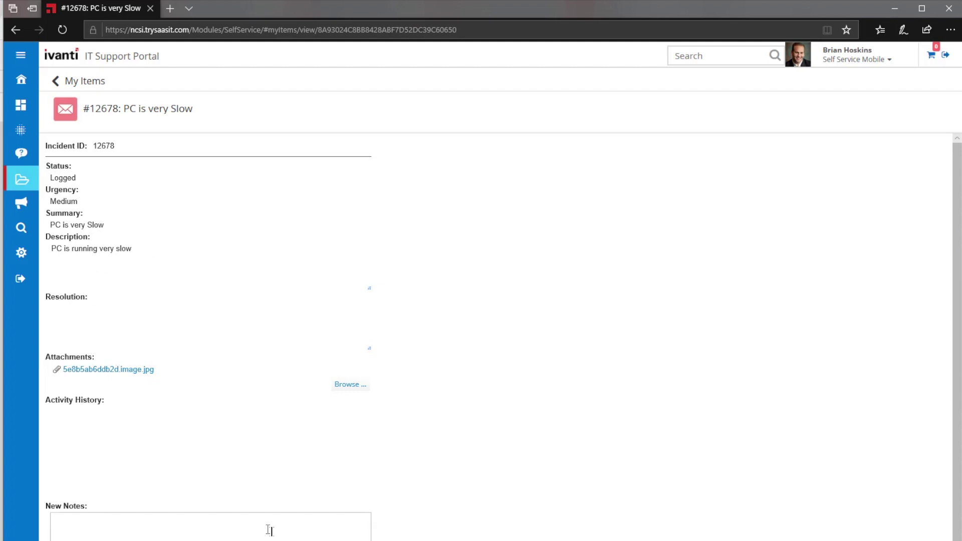
pyautogui.scroll(-1, 203, 499)
# Save the note 'Can you help me figure out why it is so slow today' on the incident
pyautogui.click(189, 497)
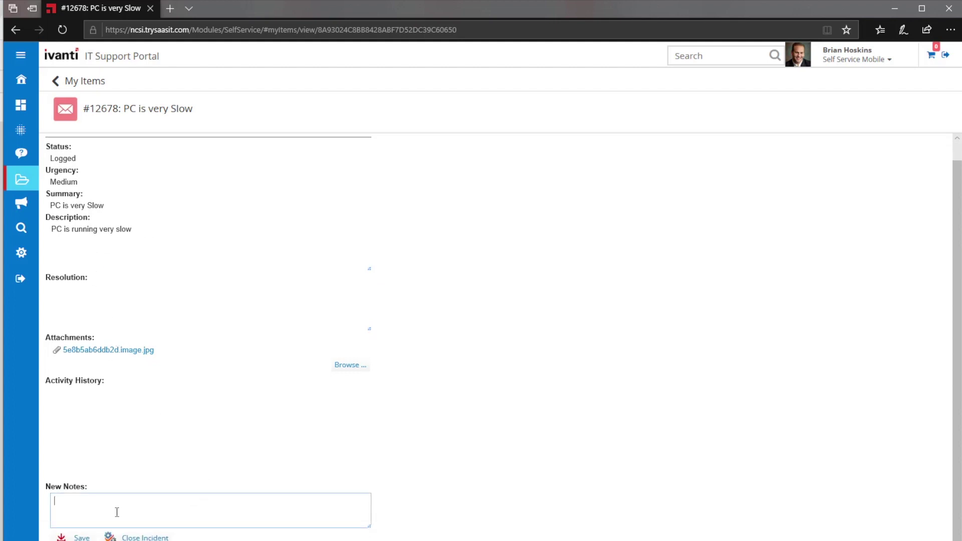
pyautogui.write('Can you help me figure out why it is so slow today')
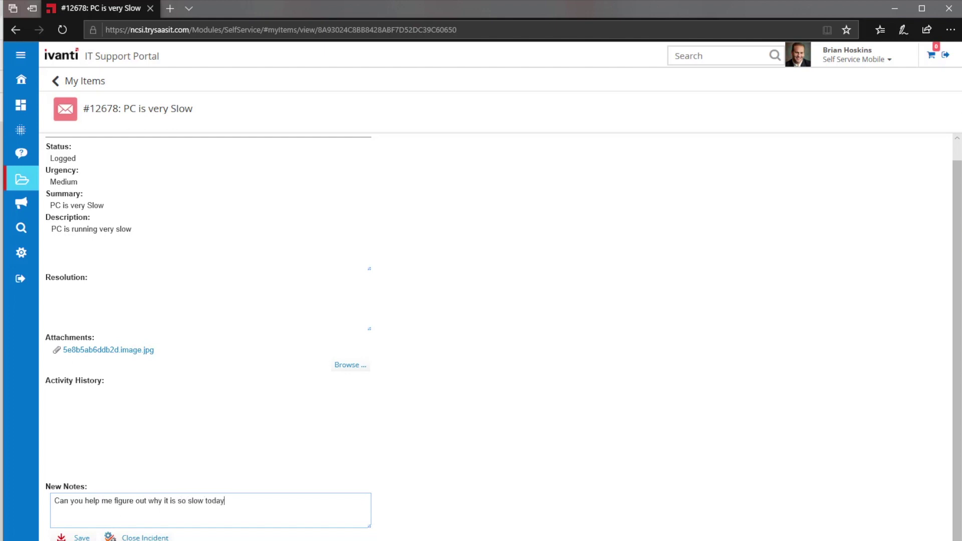
pyautogui.click(80, 538)
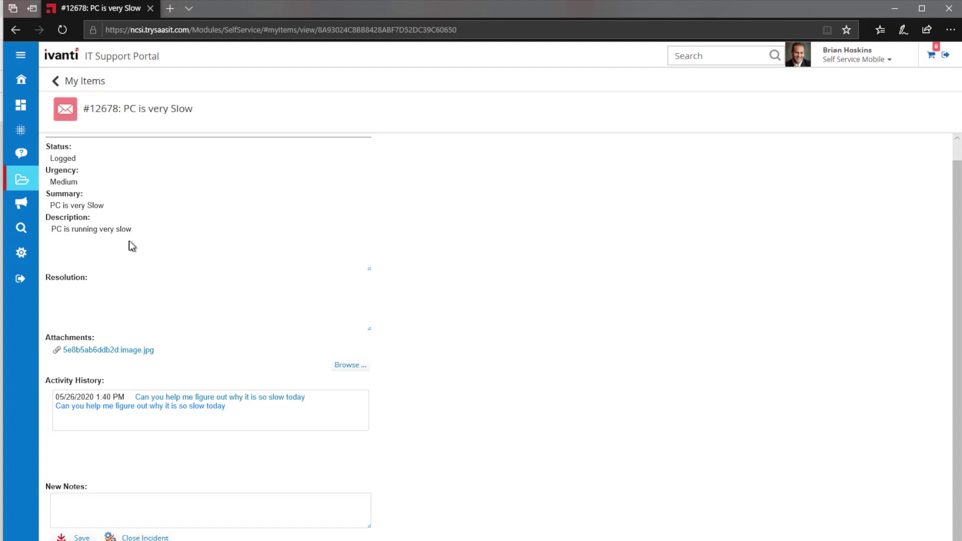
pyautogui.click(86, 81)
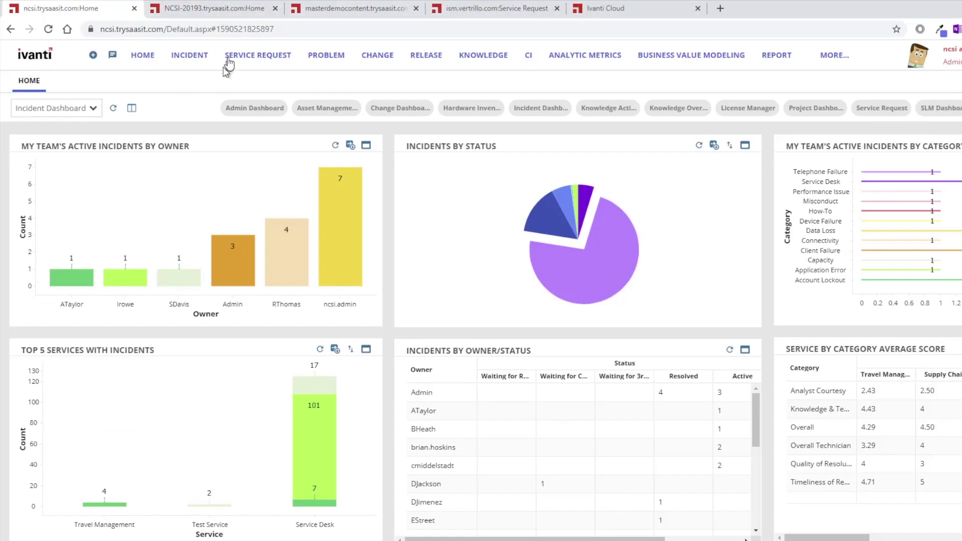
# Open incident 12678 from the All incidents search in the console and assign it to yourself
pyautogui.click(186, 64)
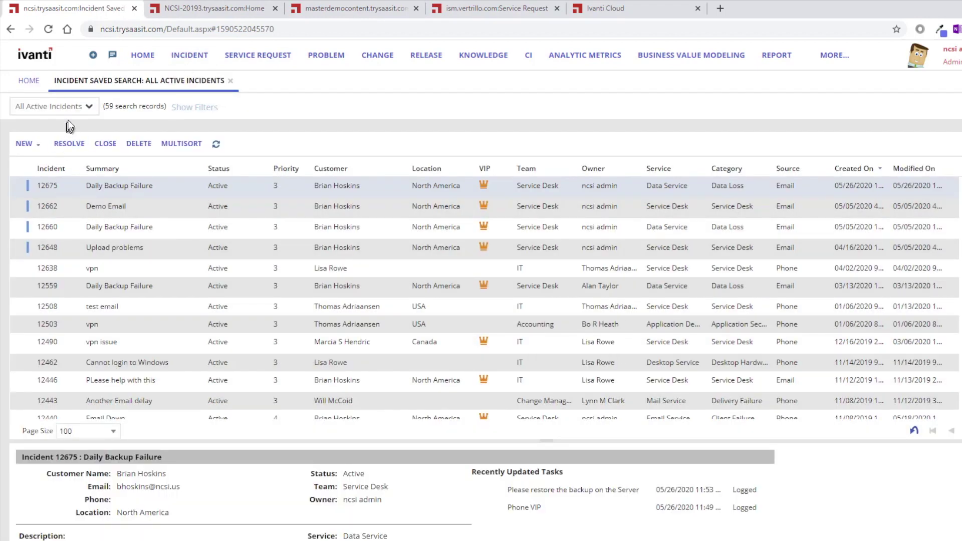
pyautogui.click(56, 106)
pyautogui.click(63, 142)
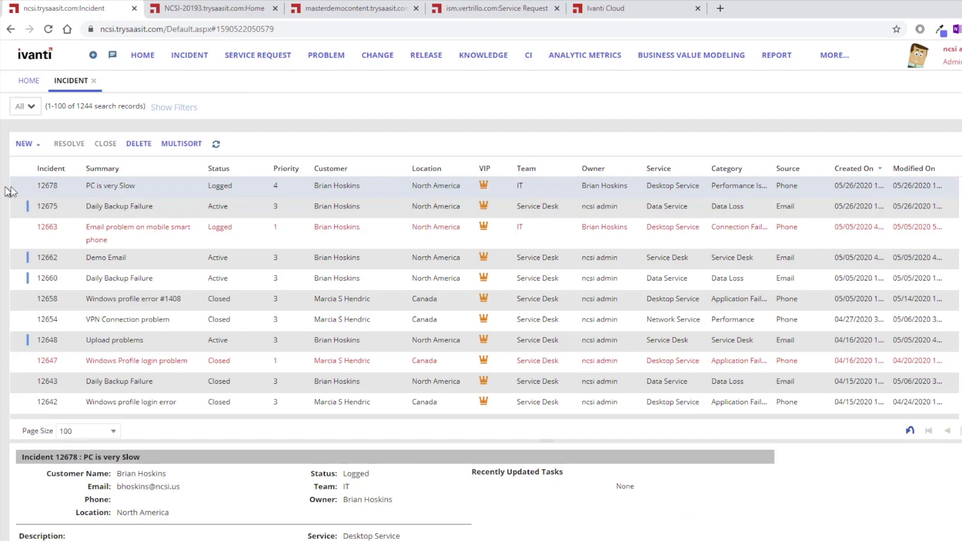
pyautogui.doubleClick(113, 187)
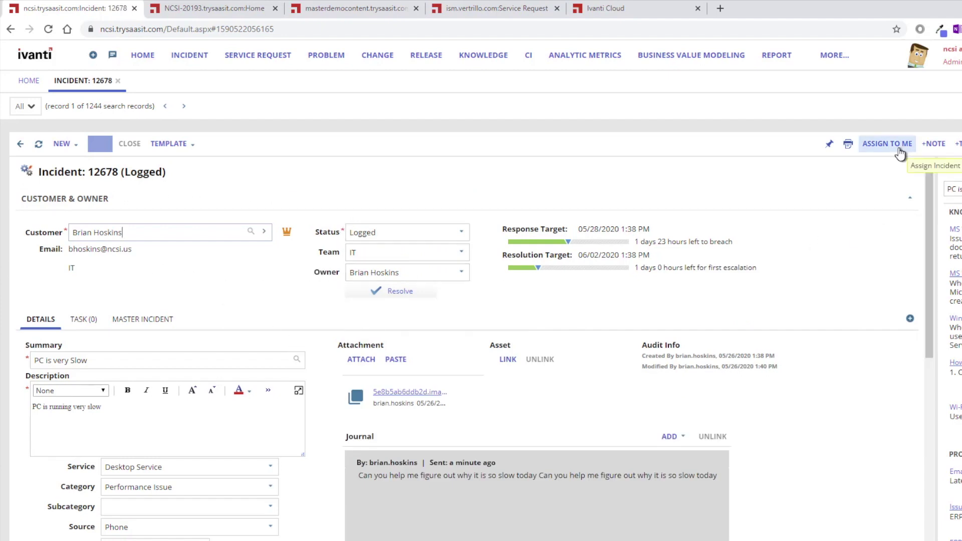
pyautogui.click(902, 154)
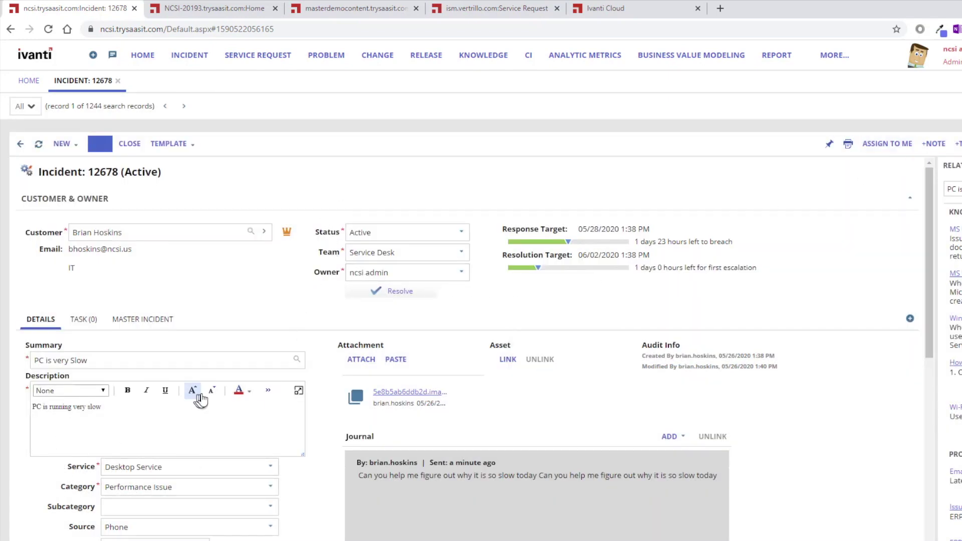
# Scroll to the Journal section of incident 12678 and open its ADD menu
pyautogui.scroll(-3, 241, 404)
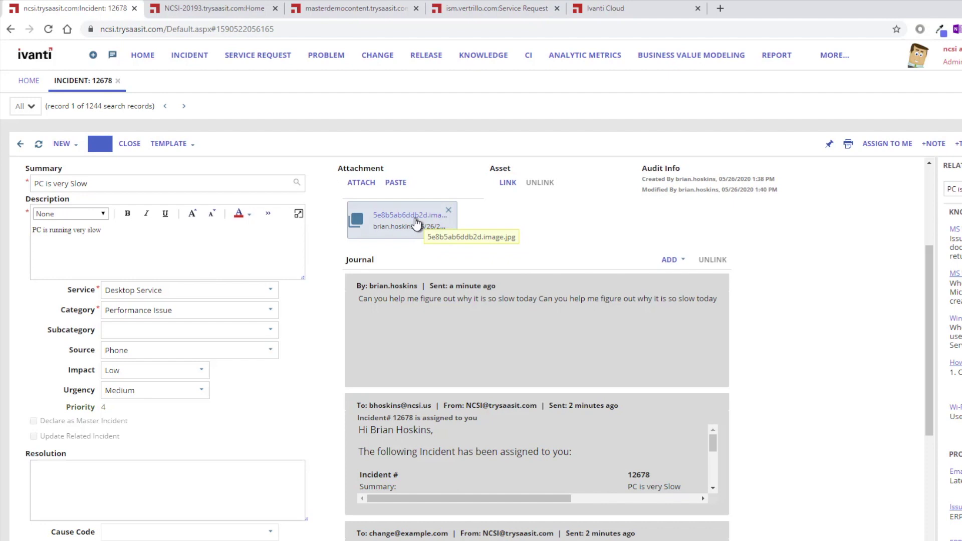
pyautogui.click(671, 260)
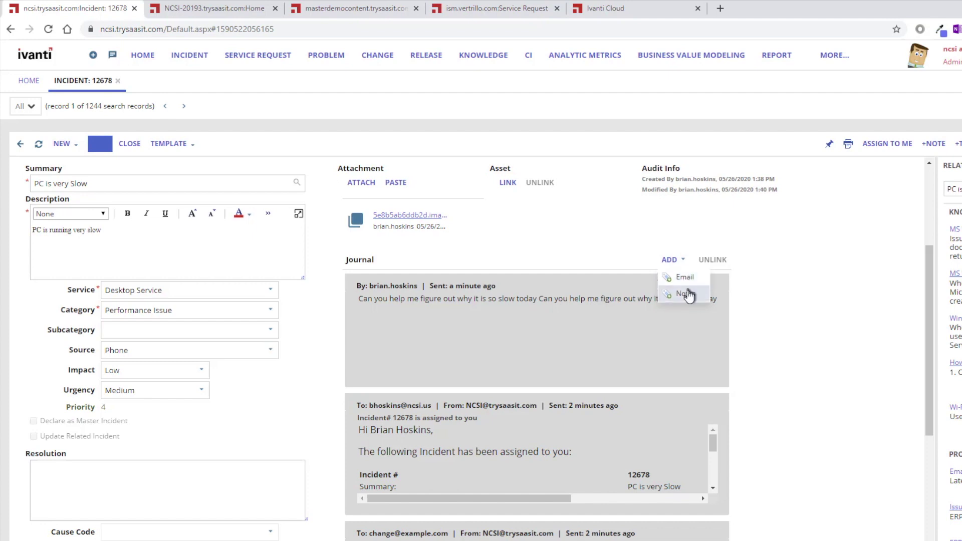
# Add a Self Service-published note asking to jump on a zoom call, body 'I need to see more info'
pyautogui.click(686, 295)
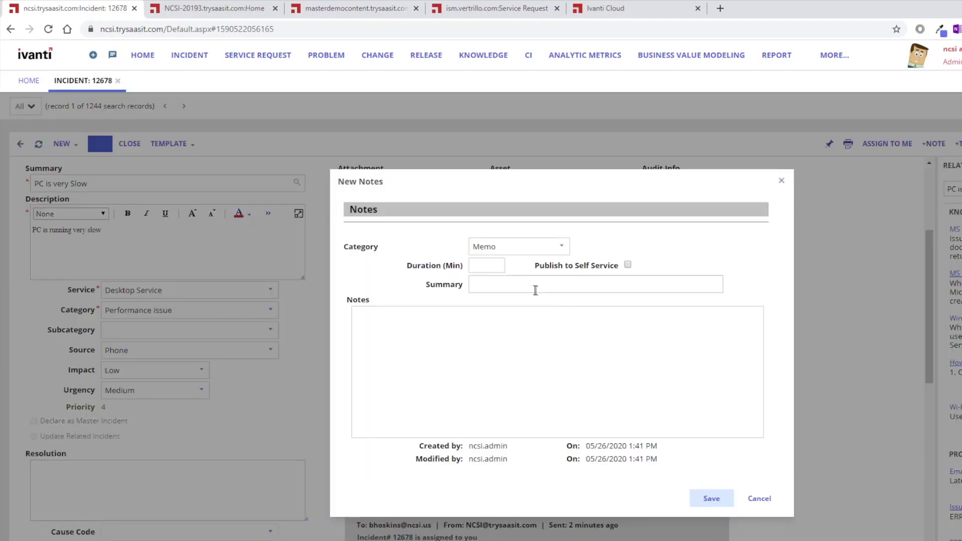
pyautogui.click(629, 264)
pyautogui.click(567, 284)
pyautogui.write('Can you juim')
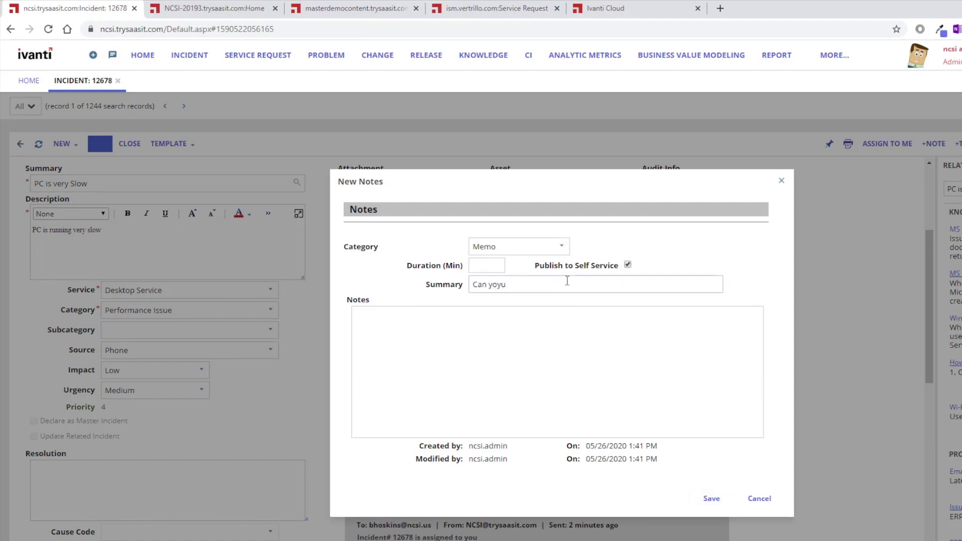
pyautogui.press('BackSpace')
pyautogui.press('BackSpace')
pyautogui.write('mp on a zoom e')
pyautogui.write('all with me')
pyautogui.press('Tab')
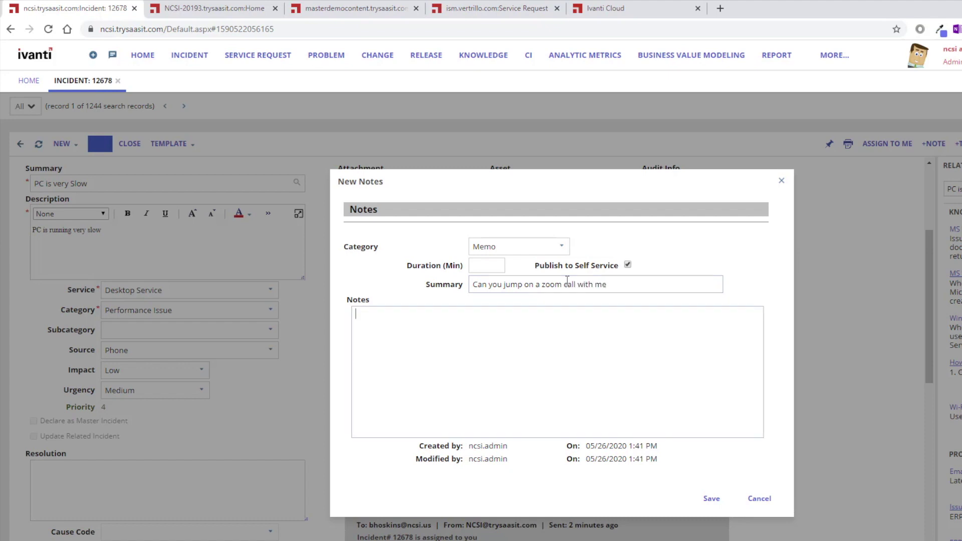
pyautogui.write('I need to see more info')
pyautogui.click(711, 500)
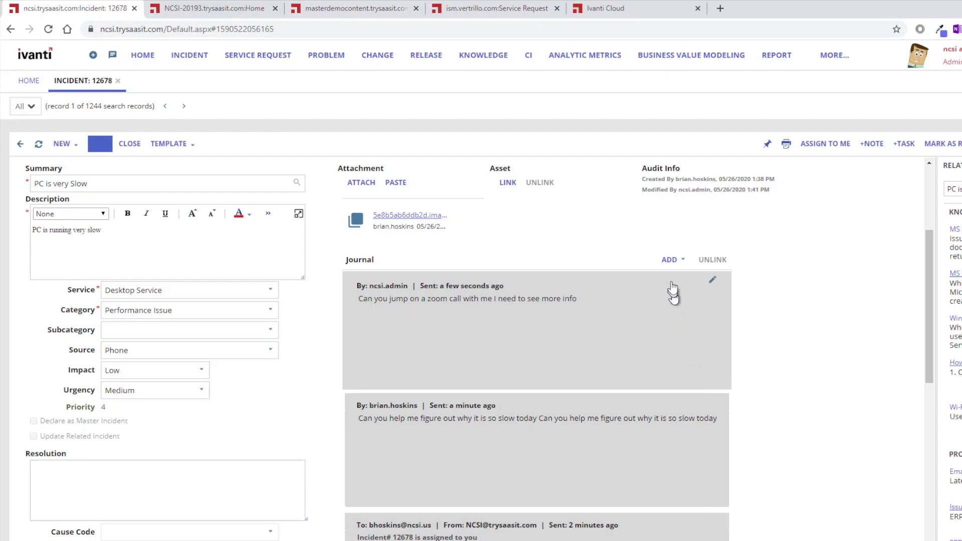
pyautogui.click(684, 261)
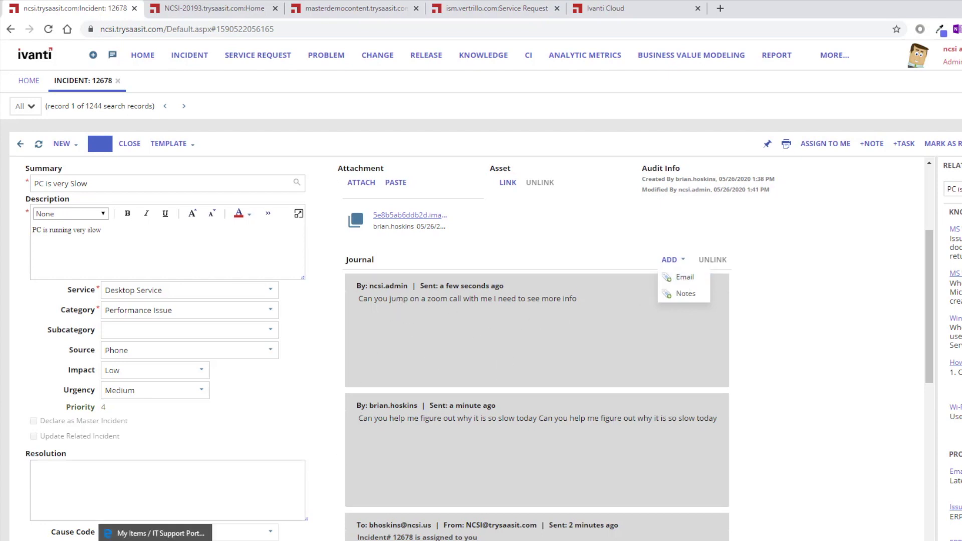
pyautogui.click(155, 533)
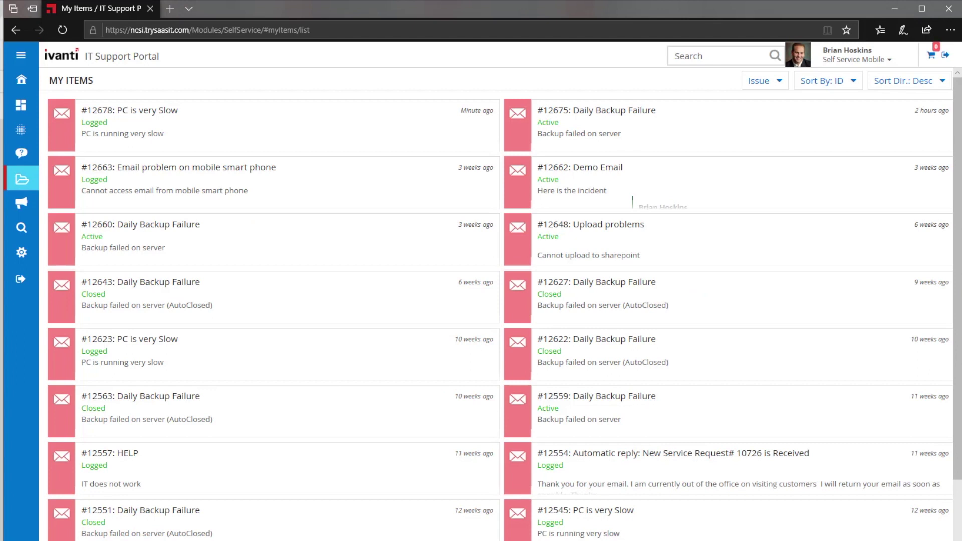
# Reply 'Yes, please send me the link' as a new note on incident #12678
pyautogui.click(102, 119)
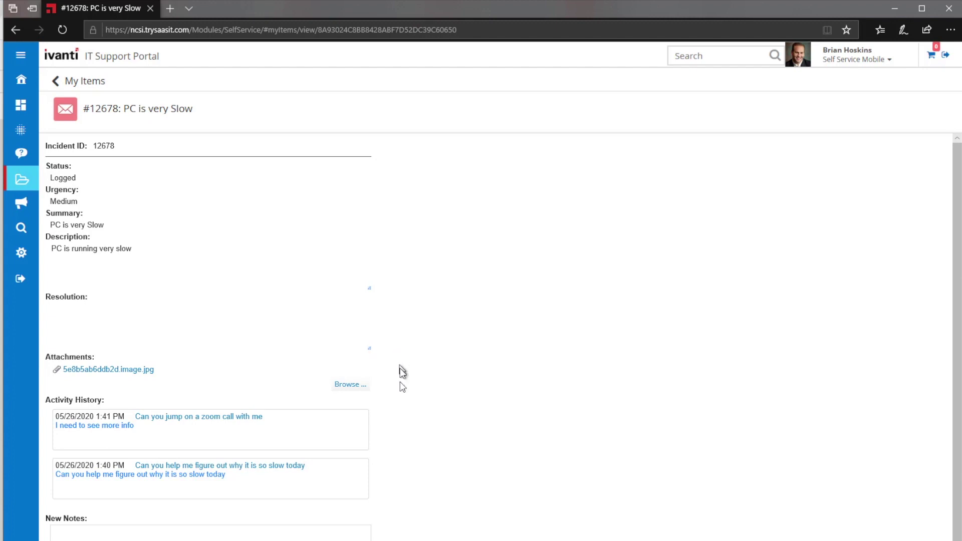
pyautogui.scroll(-1, 381, 426)
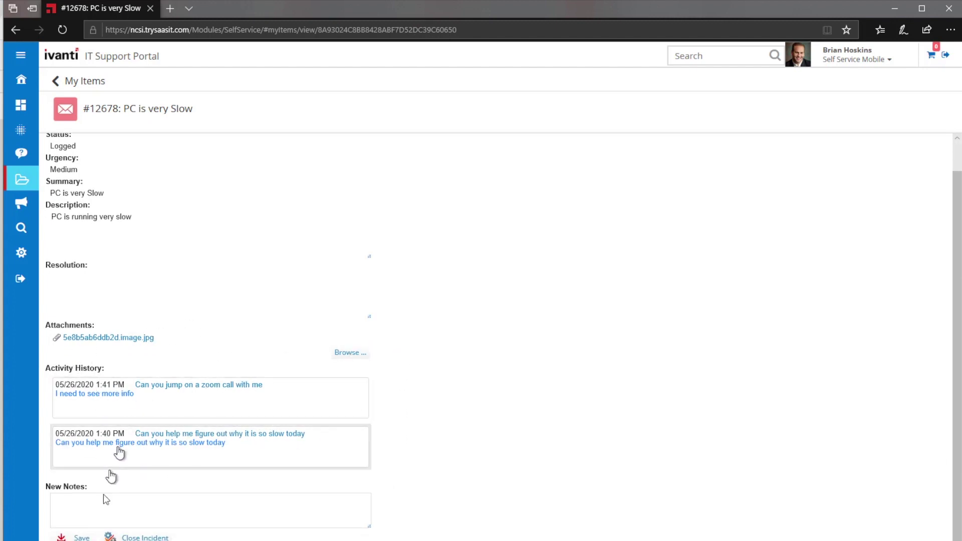
pyautogui.click(109, 509)
pyautogui.write('Yes, please send me tht')
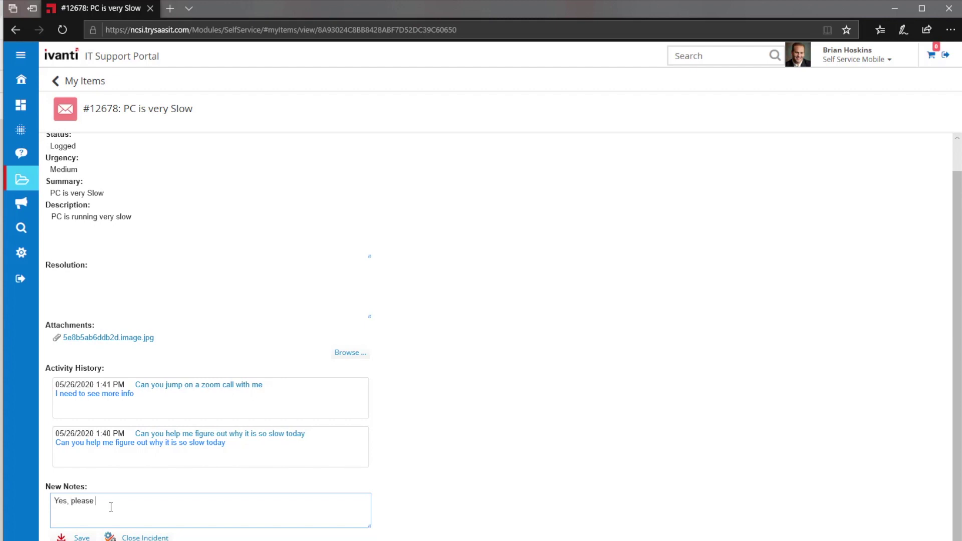
pyautogui.press('BackSpace')
pyautogui.write('e link')
pyautogui.press('BackSpace')
pyautogui.press('BackSpace')
pyautogui.press('BackSpace')
pyautogui.write('ink')
pyautogui.click(79, 538)
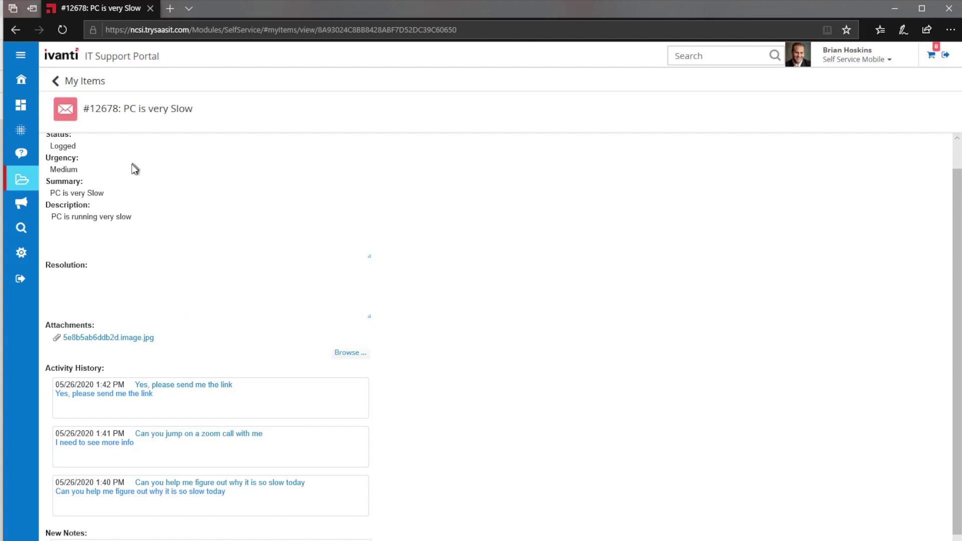
pyautogui.click(31, 112)
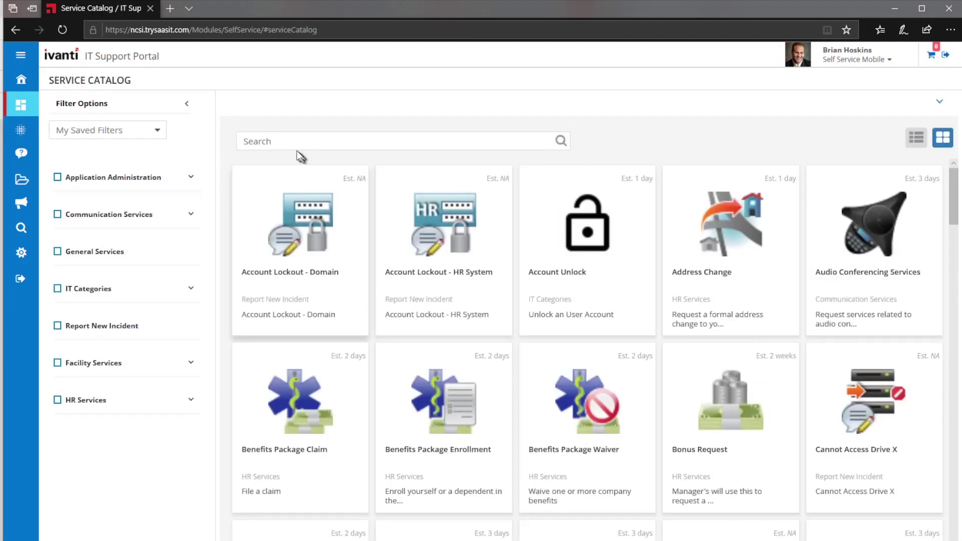
# Search the catalog for 'new' and request the New Incident item, opening blank incident 12679
pyautogui.click(285, 143)
pyautogui.write('new')
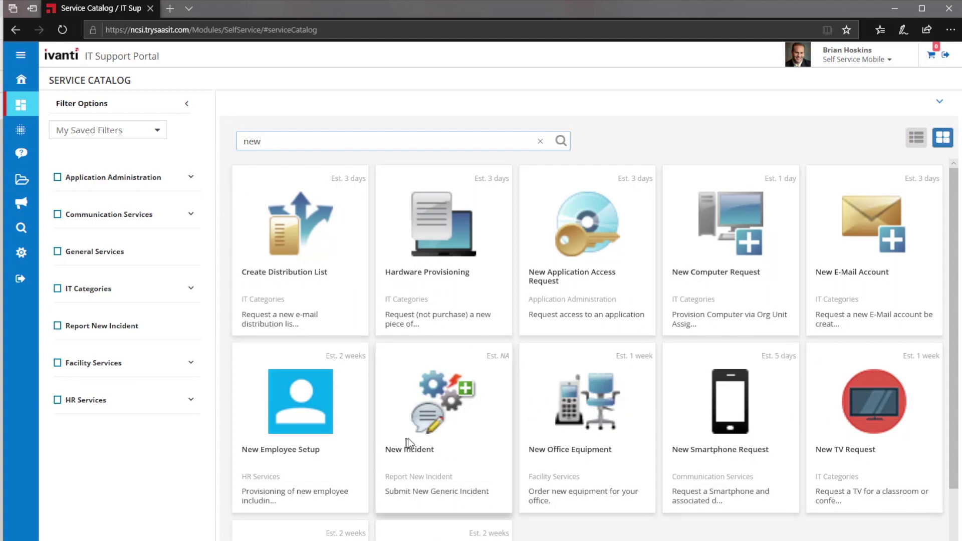
pyautogui.click(429, 425)
pyautogui.click(358, 361)
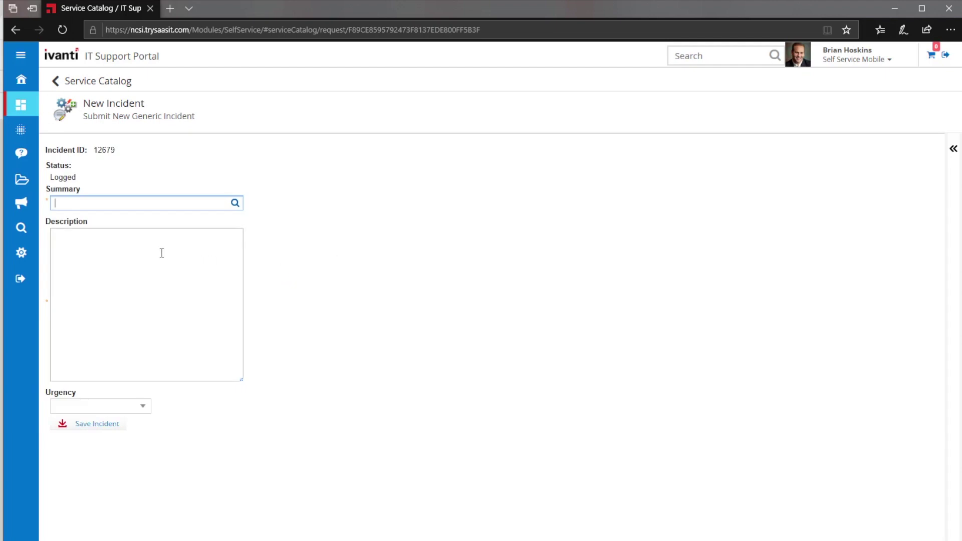
# Enter 'VPN Connection failing' as the incident summary
pyautogui.write('VPN Connection failing')
# Describe the problem as 'Details of error that I am getting' and set urgency to Medium
pyautogui.press('Tab')
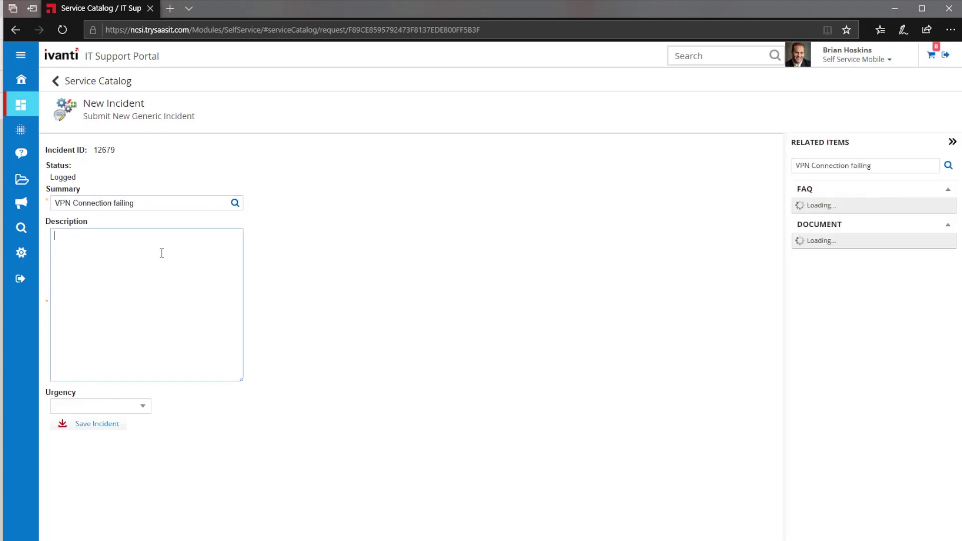
pyautogui.write('Details of eorr')
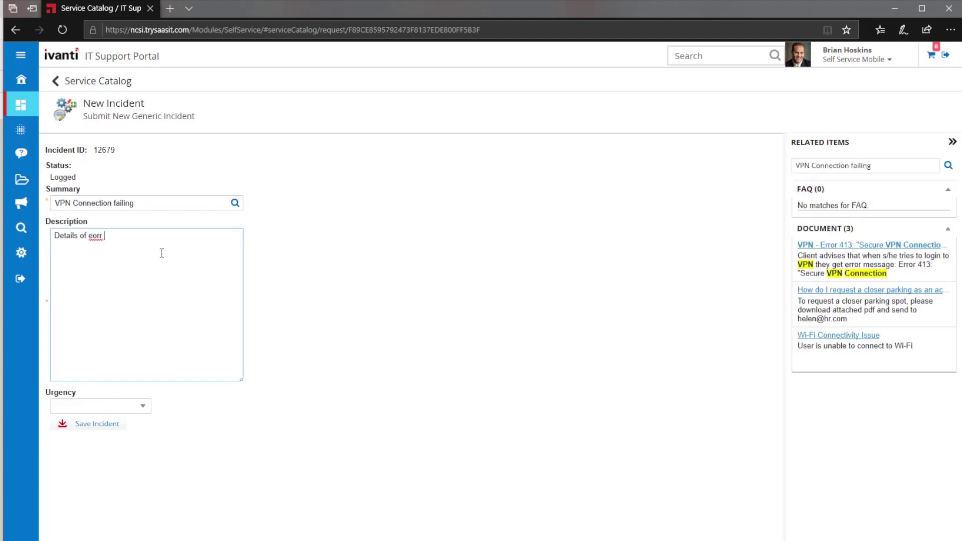
pyautogui.press('BackSpace')
pyautogui.press('BackSpace')
pyautogui.press('BackSpace')
pyautogui.press('BackSpace')
pyautogui.press('BackSpace')
pyautogui.write('error that I am getting')
pyautogui.click(140, 407)
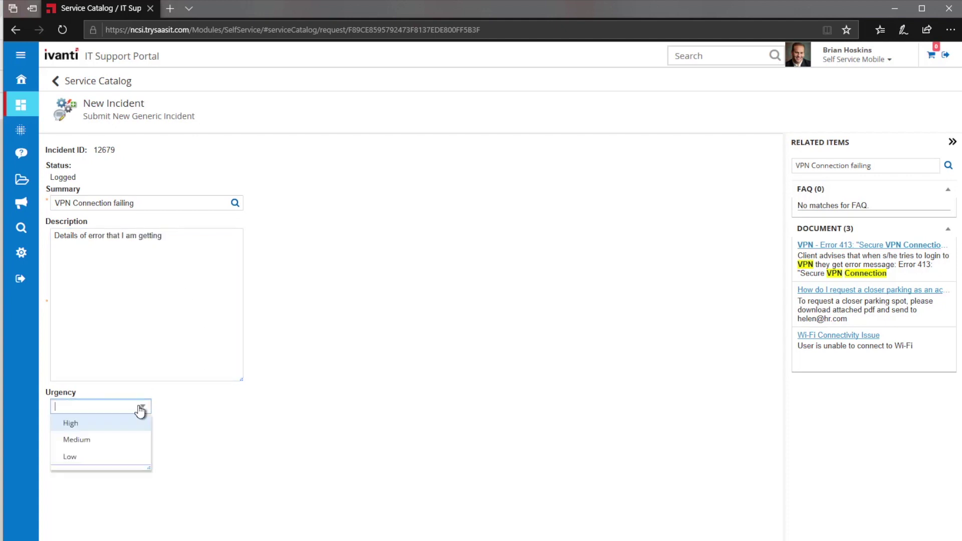
pyautogui.click(125, 440)
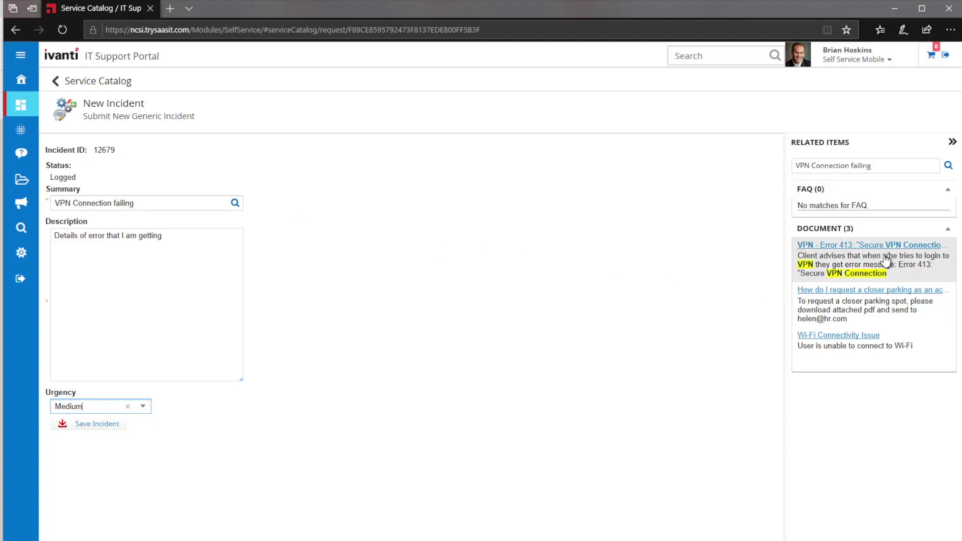
# Open the related 'VPN - Error 413' knowledge article to view its resolution steps
pyautogui.click(878, 251)
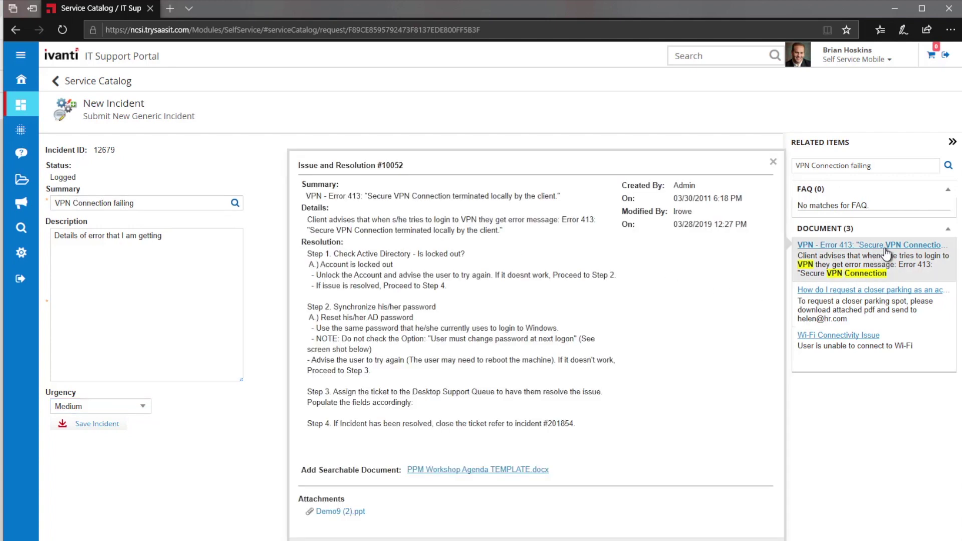